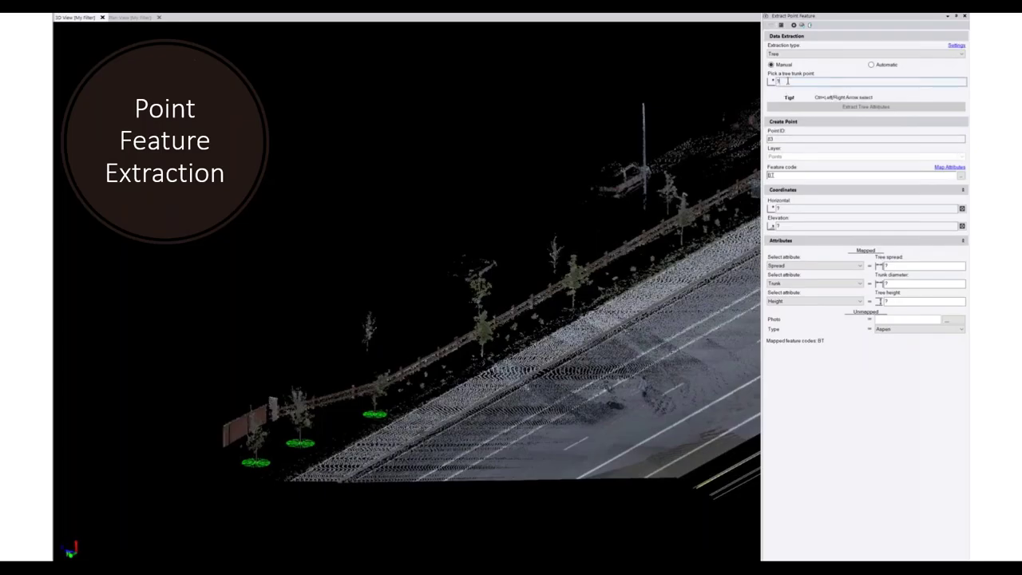
Step: Extract the next unmarked tree along the fence from a point on its trunk and add it as a BT feature
{"action": "scroll", "coordinate": [520, 346], "scroll_direction": "up", "scroll_amount": 5}
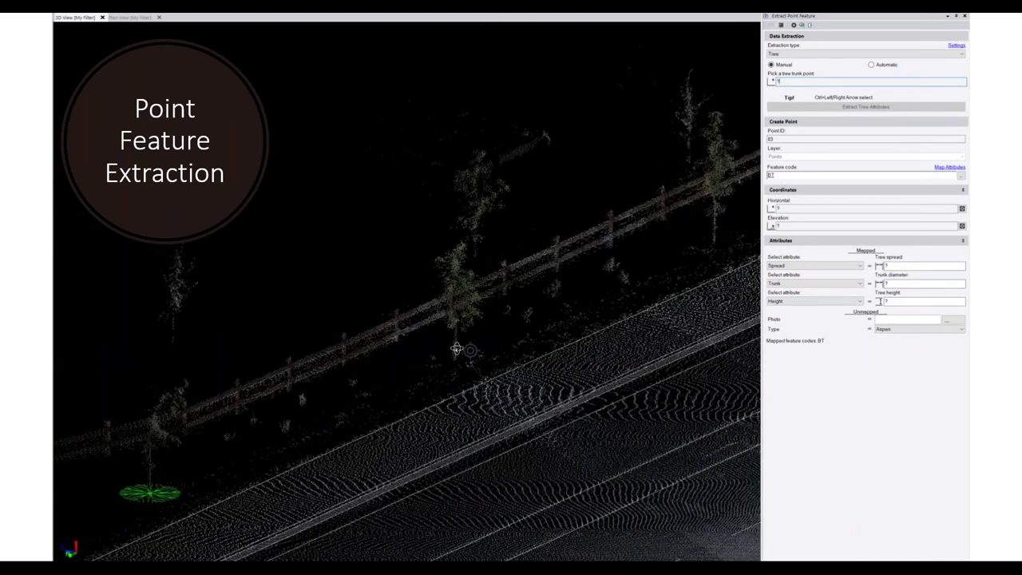
{"action": "scroll", "coordinate": [456, 348], "scroll_direction": "up", "scroll_amount": 2}
{"action": "left_click", "coordinate": [458, 345]}
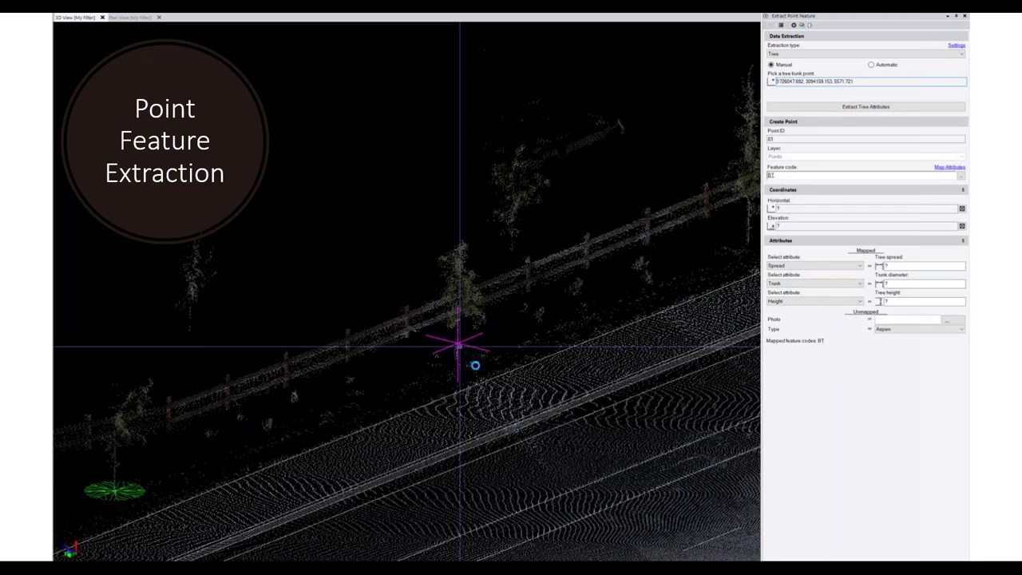
{"action": "left_click", "coordinate": [513, 378]}
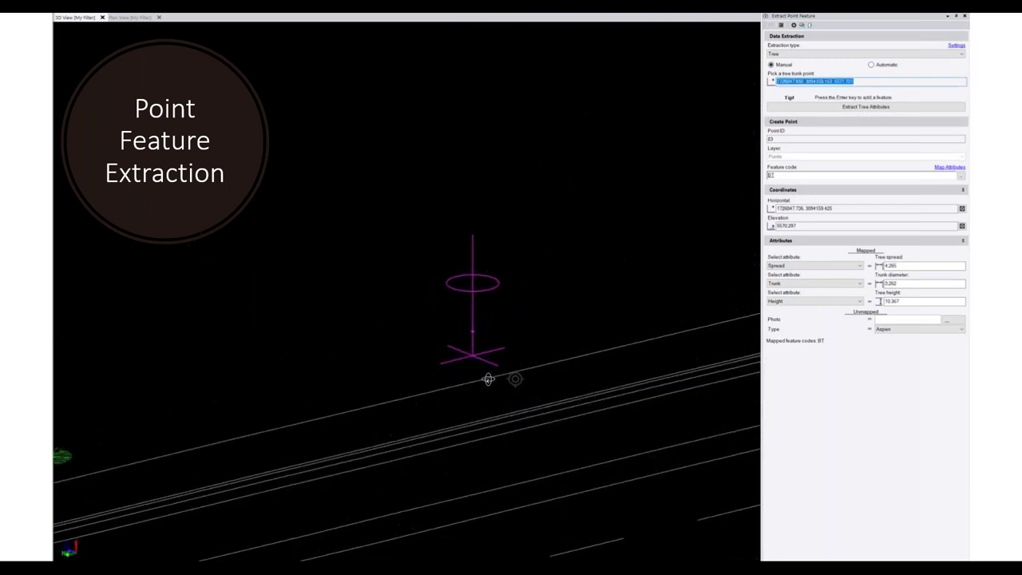
{"action": "middle_click_drag", "start_coordinate": [490, 380], "coordinate": [567, 389]}
{"action": "key", "text": "Return"}
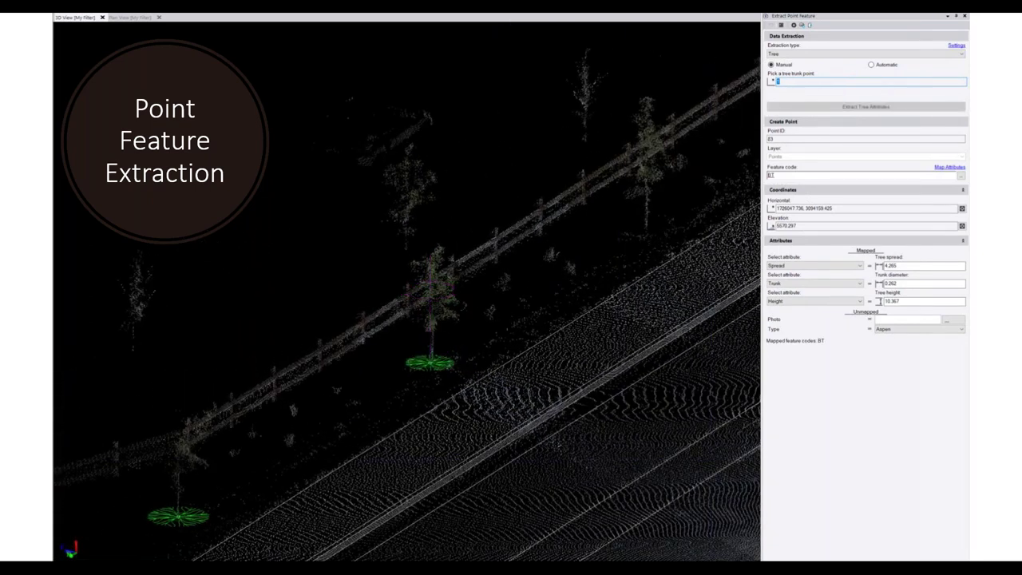
Step: Pick the trunk of the following tree farther along the fence, extract its attributes and add the tree feature
{"action": "left_click", "coordinate": [655, 230]}
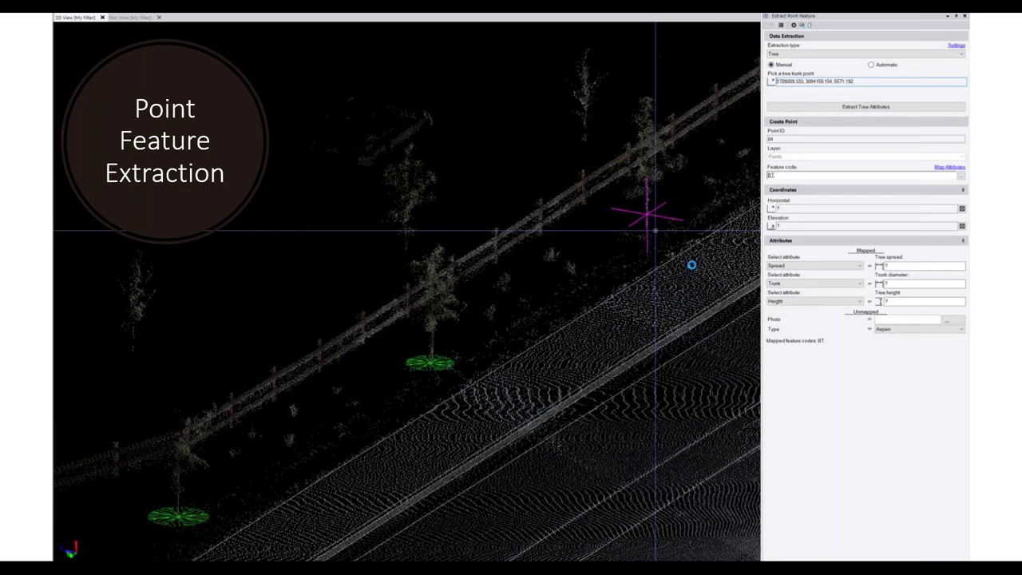
{"action": "scroll", "coordinate": [663, 285], "scroll_direction": "up", "scroll_amount": 5}
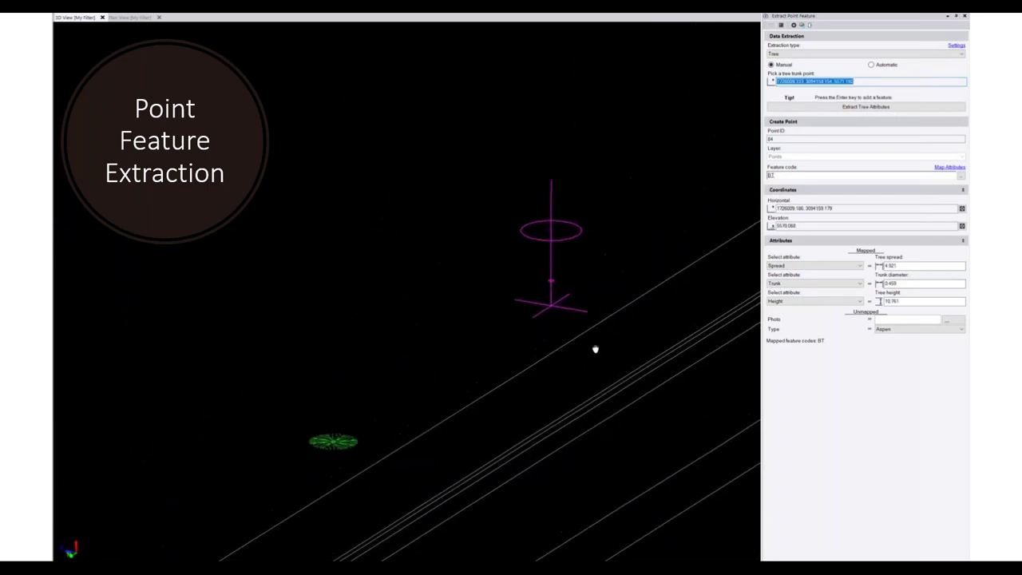
{"action": "scroll", "coordinate": [612, 340], "scroll_direction": "up", "scroll_amount": 3}
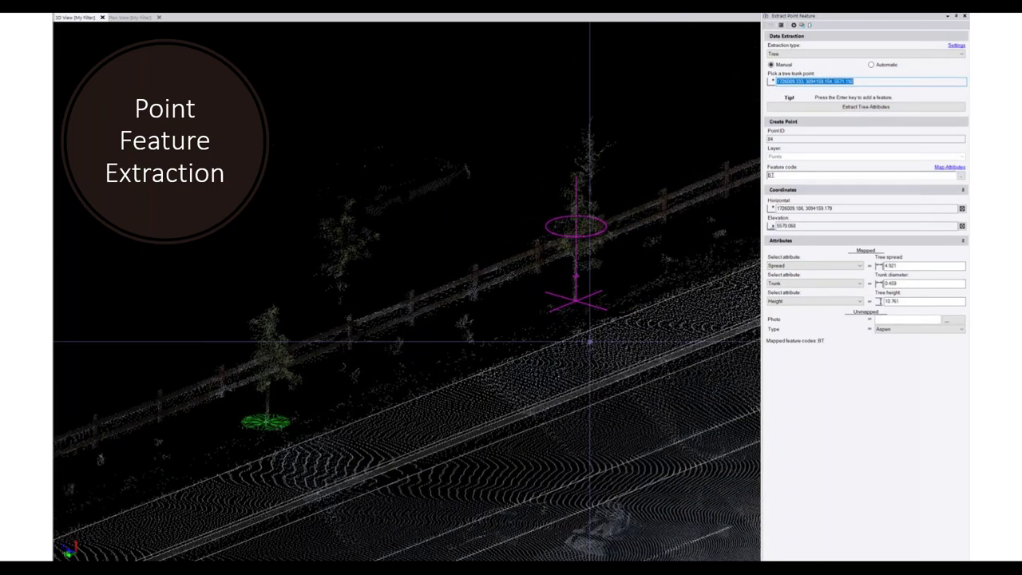
{"action": "key", "text": "Return"}
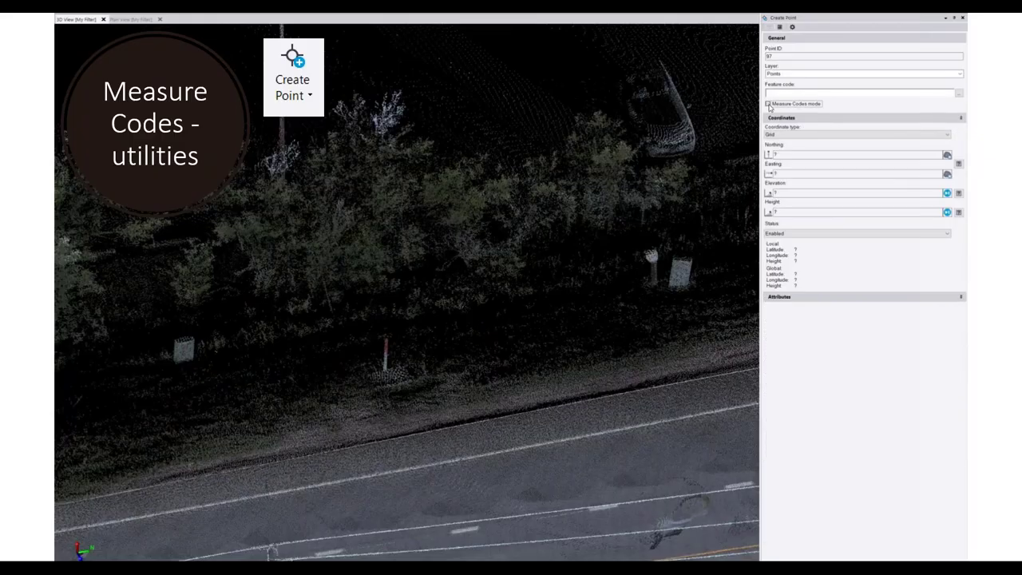
Step: Turn on Measure Codes mode for point creation and choose the Power utilities code group
{"action": "left_click", "coordinate": [769, 103]}
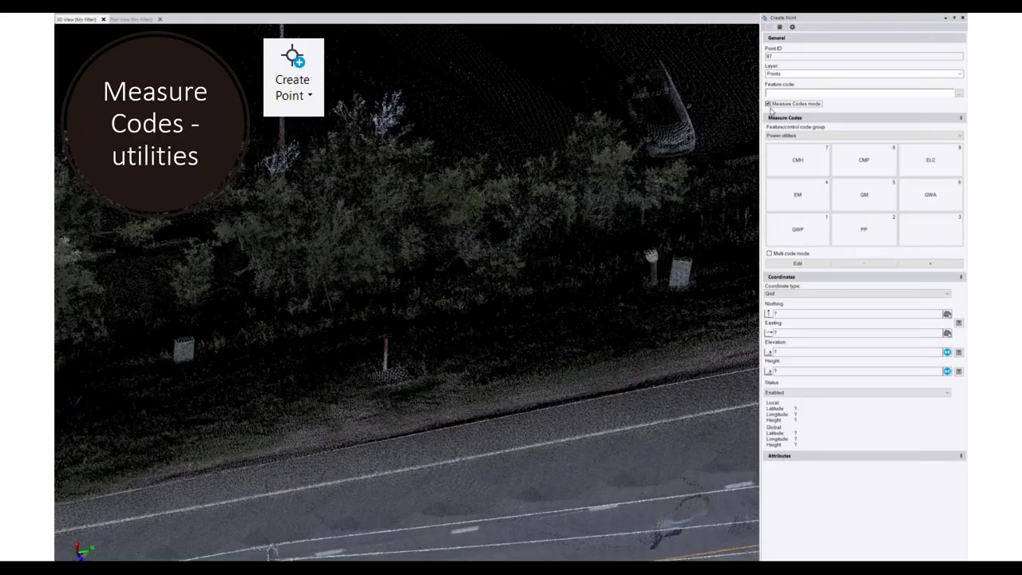
{"action": "left_click", "coordinate": [783, 135]}
{"action": "left_click", "coordinate": [846, 212]}
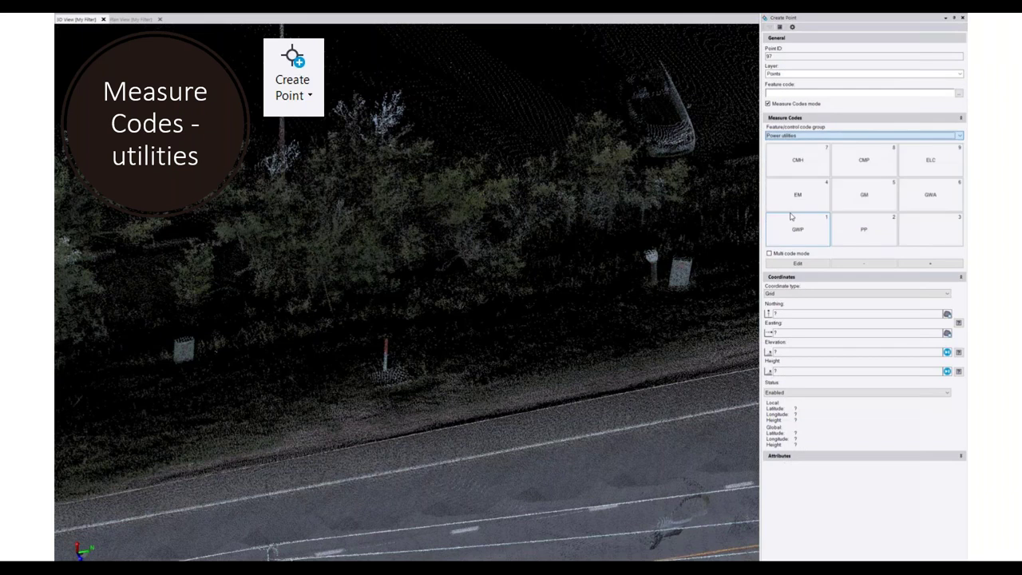
Step: Create EM points at the bases of the two roadside utility boxes and a CMH point at the marker post between them
{"action": "left_click", "coordinate": [800, 199]}
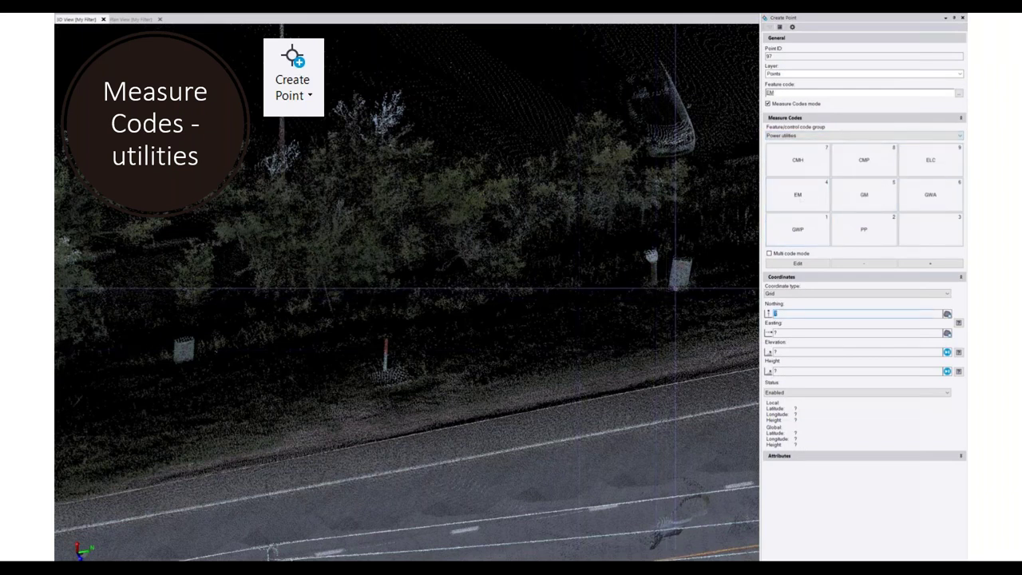
{"action": "left_click", "coordinate": [677, 287]}
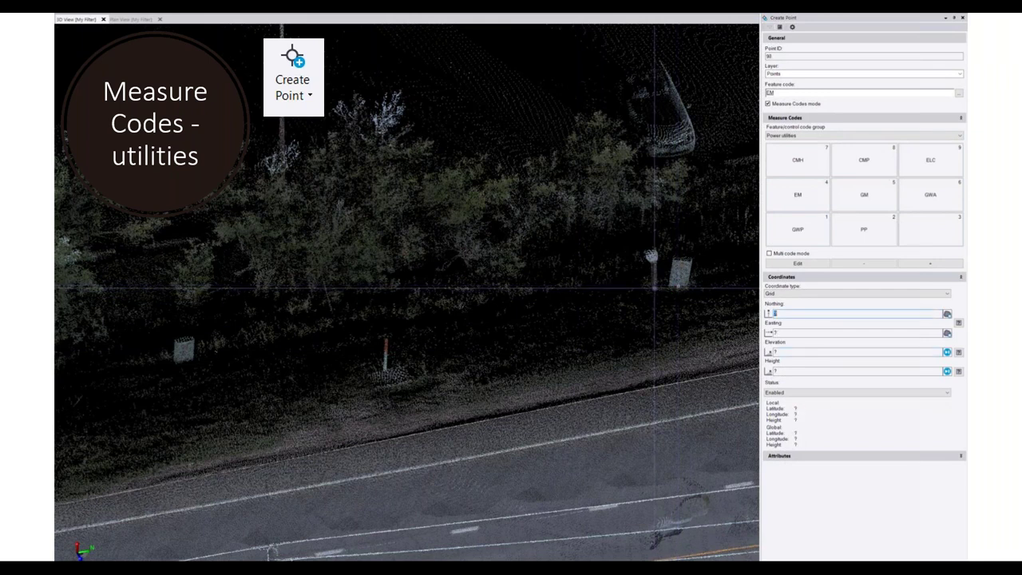
{"action": "left_click", "coordinate": [185, 360]}
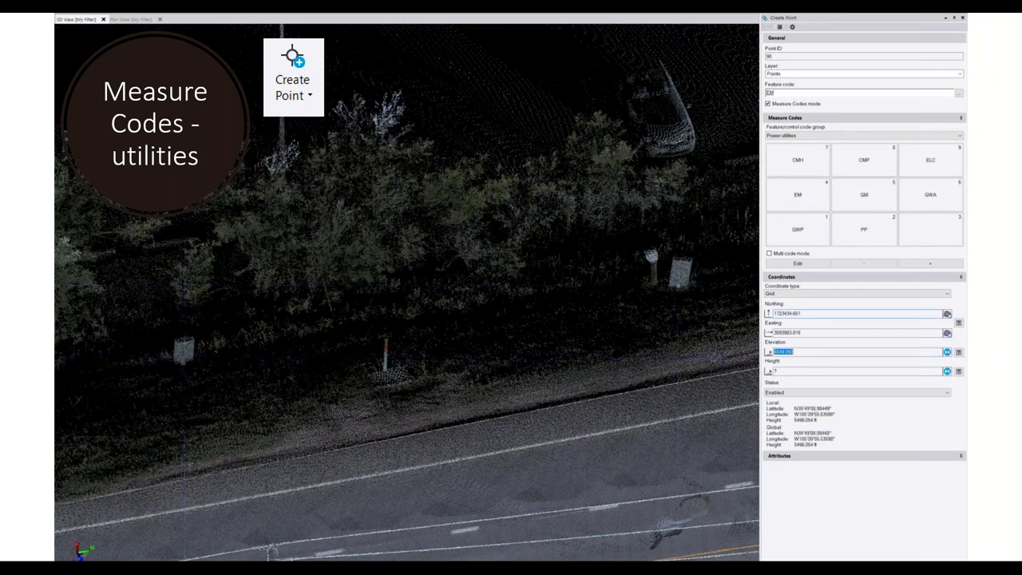
{"action": "left_click", "coordinate": [798, 160]}
{"action": "left_click", "coordinate": [388, 372]}
Step: Create an EM point at the base of the utility box inside the curbed traffic island
{"action": "scroll", "coordinate": [384, 397], "scroll_direction": "up", "scroll_amount": 5}
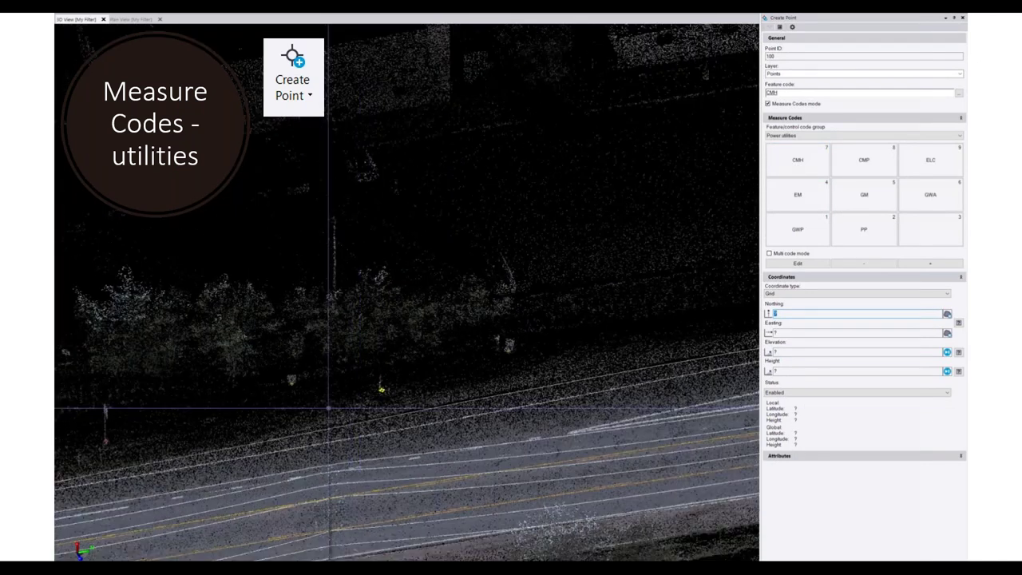
{"action": "middle_click_drag", "start_coordinate": [382, 404], "coordinate": [355, 374]}
{"action": "scroll", "coordinate": [301, 392], "scroll_direction": "up", "scroll_amount": 5}
{"action": "left_click", "coordinate": [797, 195]}
{"action": "left_click", "coordinate": [326, 402]}
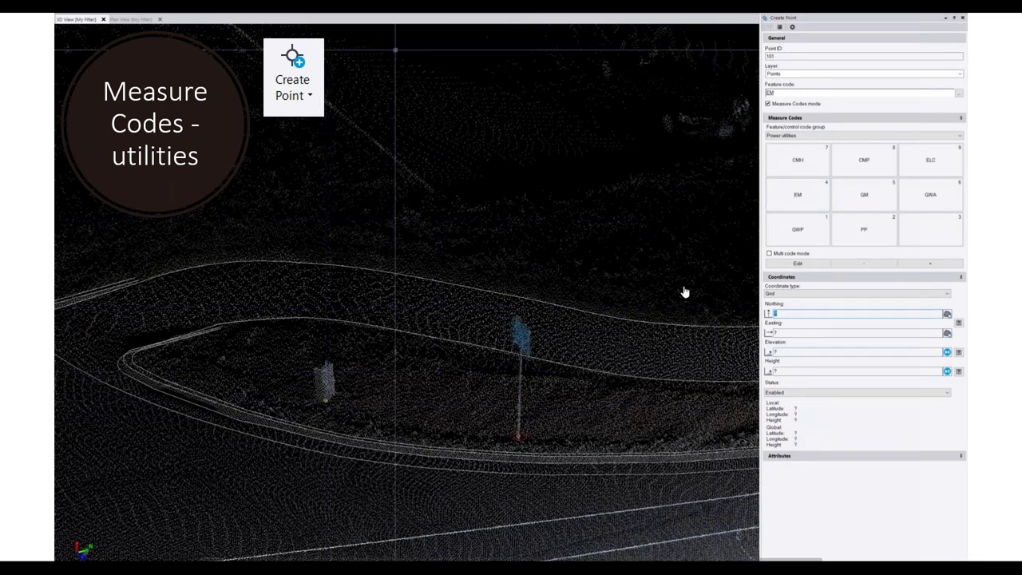
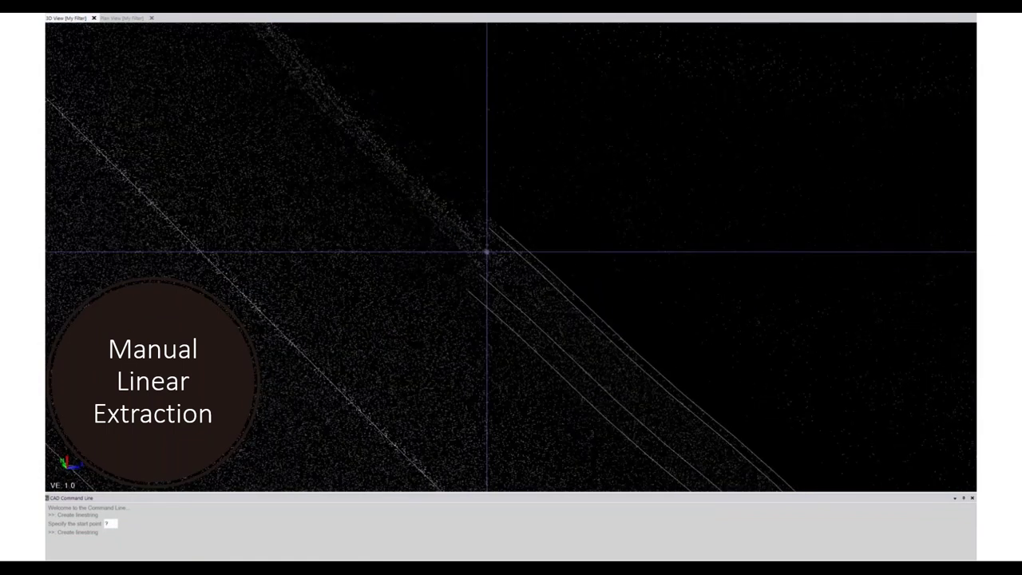
Step: Start a linestring where the guardrail meets the concrete barrier and trace the first section along the rail
{"action": "scroll", "coordinate": [486, 253], "scroll_direction": "up", "scroll_amount": 3}
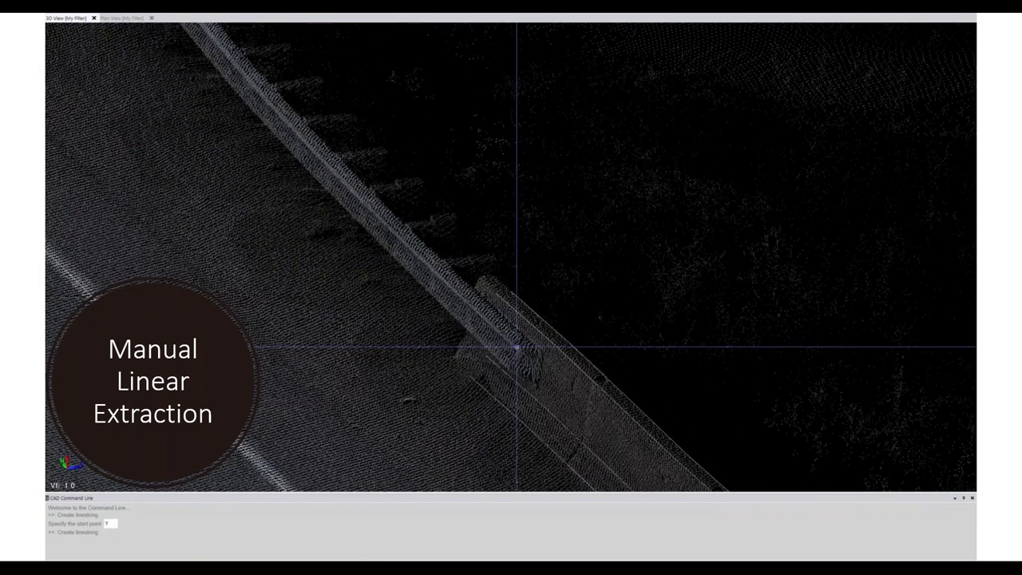
{"action": "left_click", "coordinate": [518, 345]}
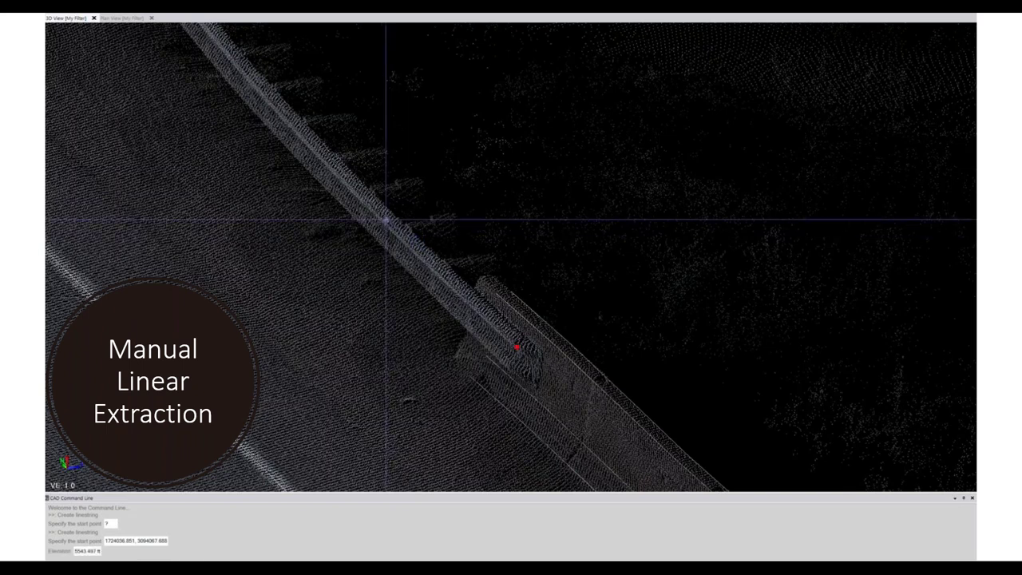
{"action": "left_click", "coordinate": [343, 195]}
{"action": "left_click", "coordinate": [300, 100]}
{"action": "middle_click_drag", "start_coordinate": [300, 96], "coordinate": [464, 380]}
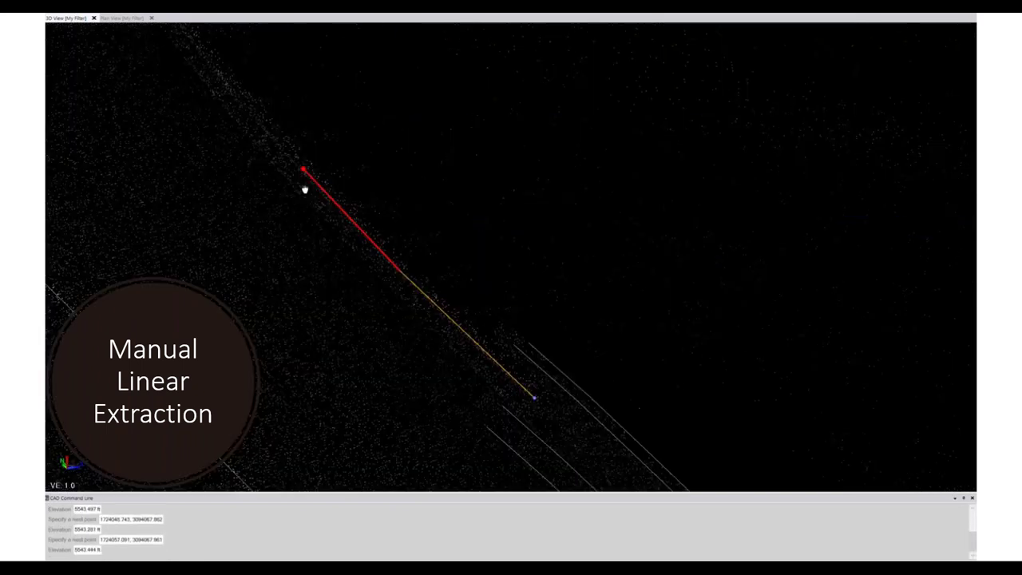
{"action": "left_click", "coordinate": [426, 332]}
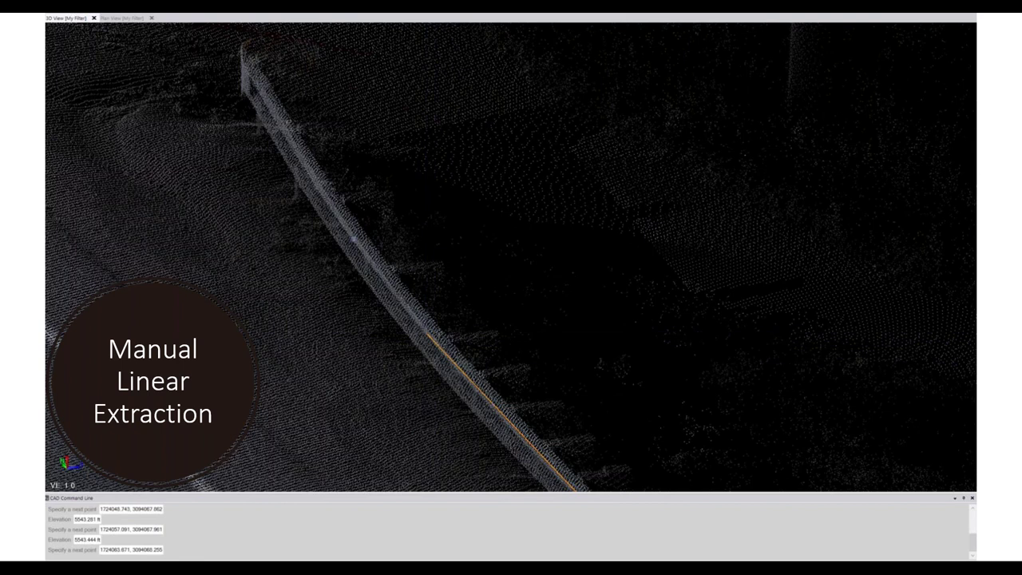
Step: Continue the linestring along the remaining guardrail to its far end and finish it
{"action": "left_click", "coordinate": [369, 260]}
{"action": "left_click", "coordinate": [321, 192]}
{"action": "left_click", "coordinate": [283, 131]}
{"action": "middle_click_drag", "start_coordinate": [283, 130], "coordinate": [459, 286]}
{"action": "left_click", "coordinate": [211, 159]}
{"action": "middle_click_drag", "start_coordinate": [210, 160], "coordinate": [560, 382]}
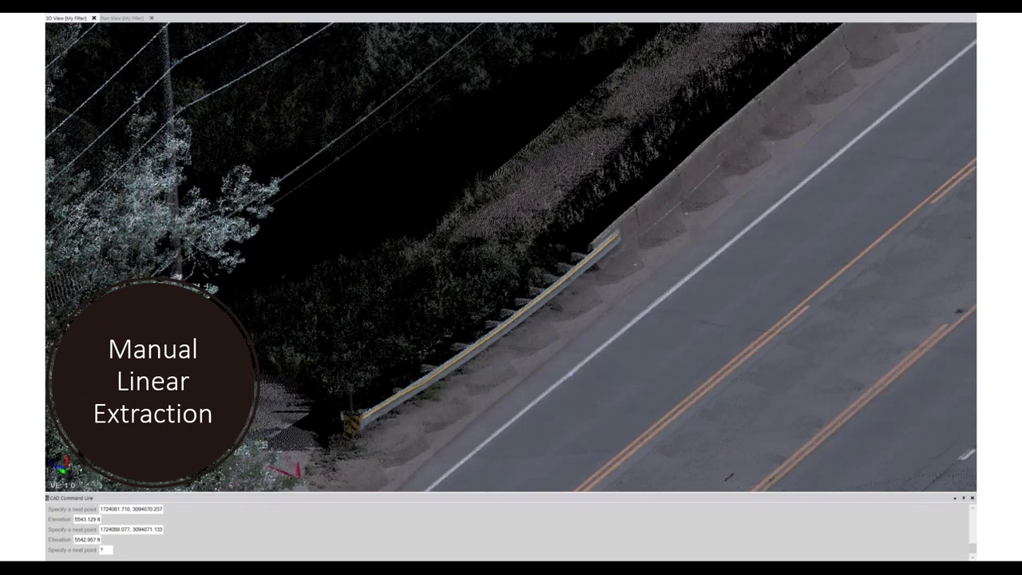
{"action": "right_click", "coordinate": [567, 383]}
{"action": "left_click", "coordinate": [591, 388]}
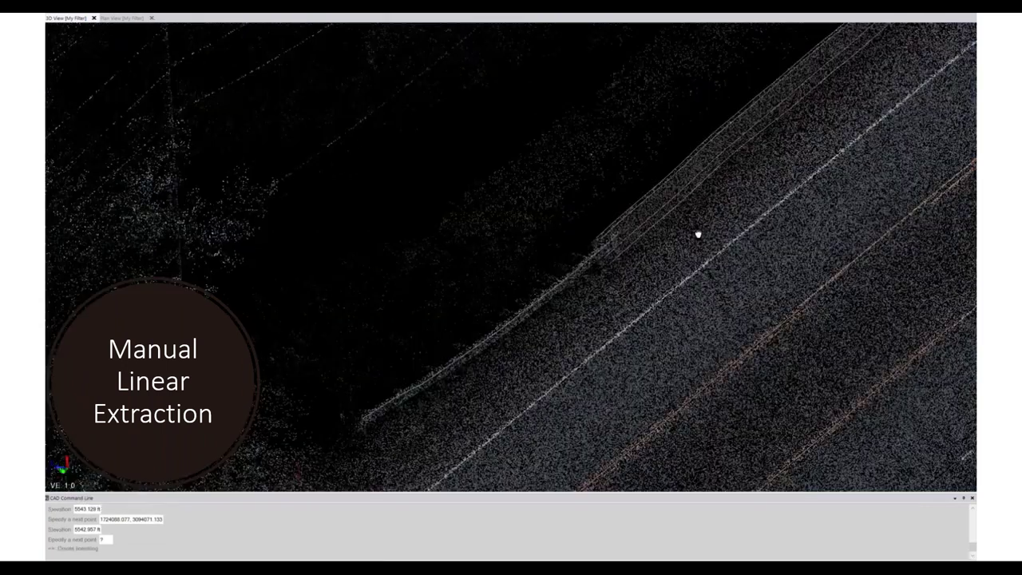
Step: Start another linestring at the barrier end of the second guardrail and trace the rail's first section
{"action": "middle_click_drag", "start_coordinate": [698, 234], "coordinate": [357, 418]}
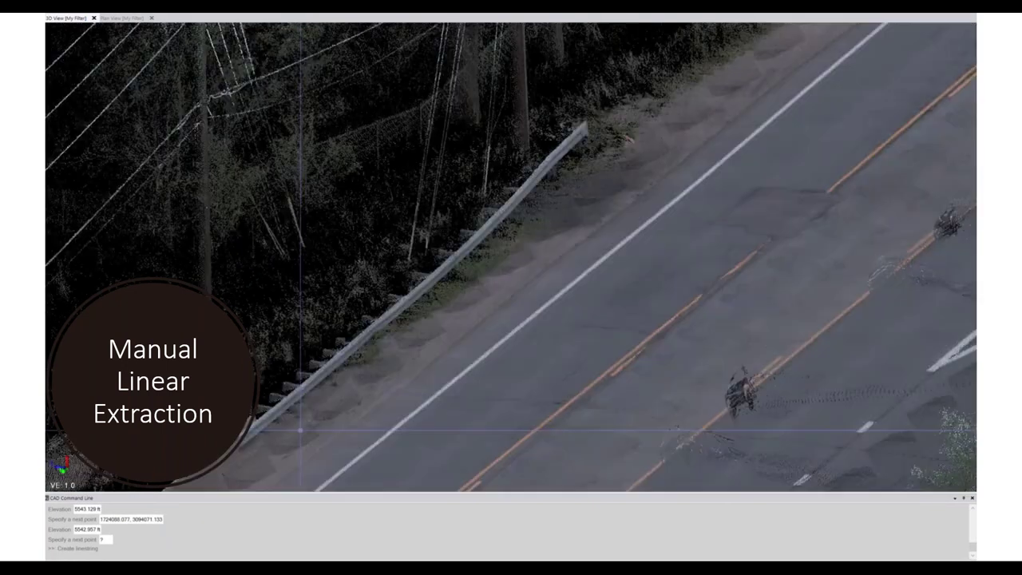
{"action": "scroll", "coordinate": [352, 388], "scroll_direction": "up", "scroll_amount": 1}
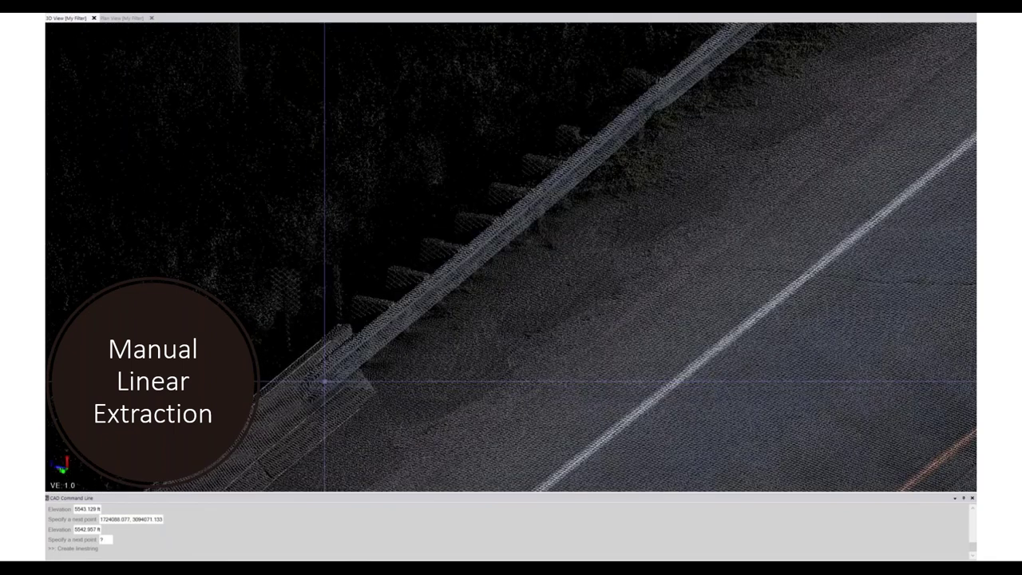
{"action": "left_click", "coordinate": [392, 332]}
{"action": "left_click", "coordinate": [408, 306]}
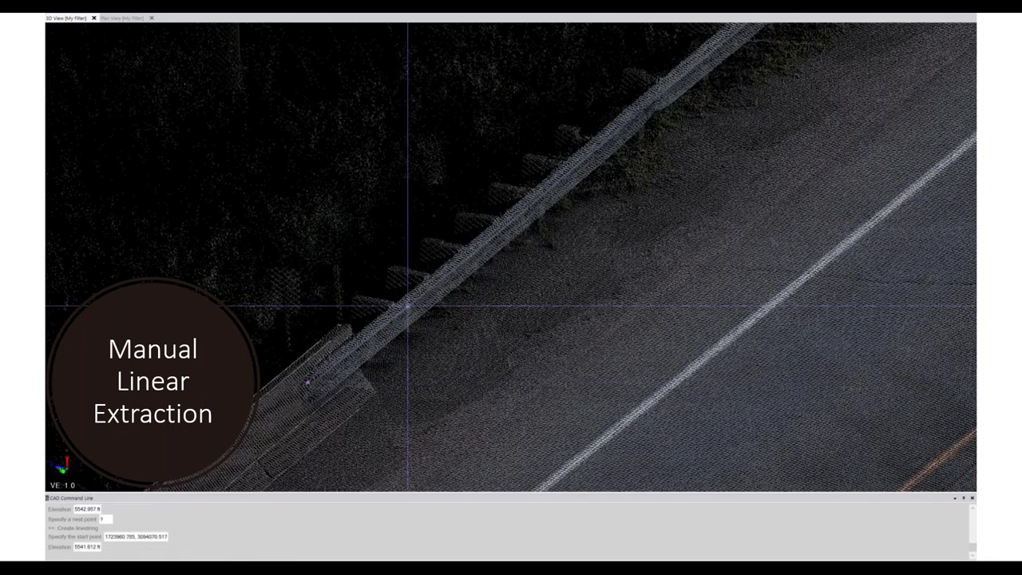
{"action": "left_click", "coordinate": [569, 170]}
{"action": "middle_click_drag", "start_coordinate": [650, 120], "coordinate": [438, 319]}
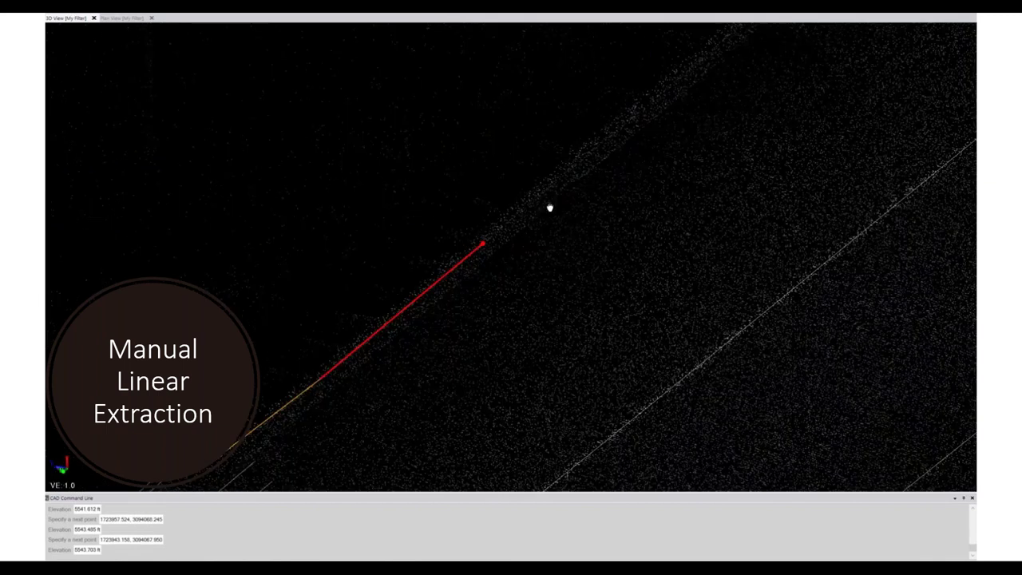
{"action": "left_click", "coordinate": [538, 221]}
Step: Extend the second guardrail's linestring point by point along the rail to its far end
{"action": "middle_click_drag", "start_coordinate": [668, 130], "coordinate": [466, 288]}
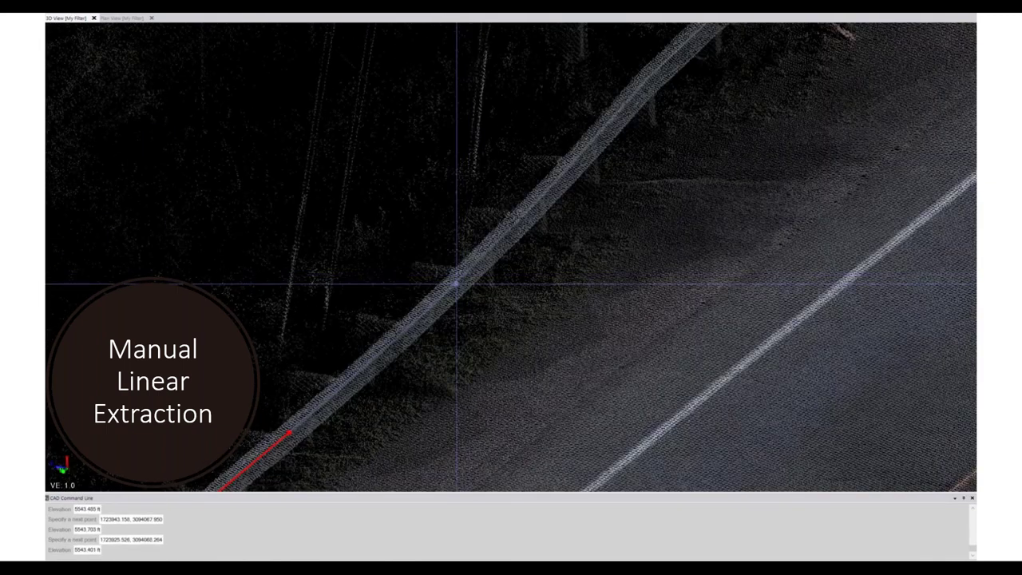
{"action": "left_click", "coordinate": [413, 322]}
{"action": "left_click", "coordinate": [565, 181]}
{"action": "left_click", "coordinate": [644, 83]}
{"action": "middle_click_drag", "start_coordinate": [690, 83], "coordinate": [520, 296]}
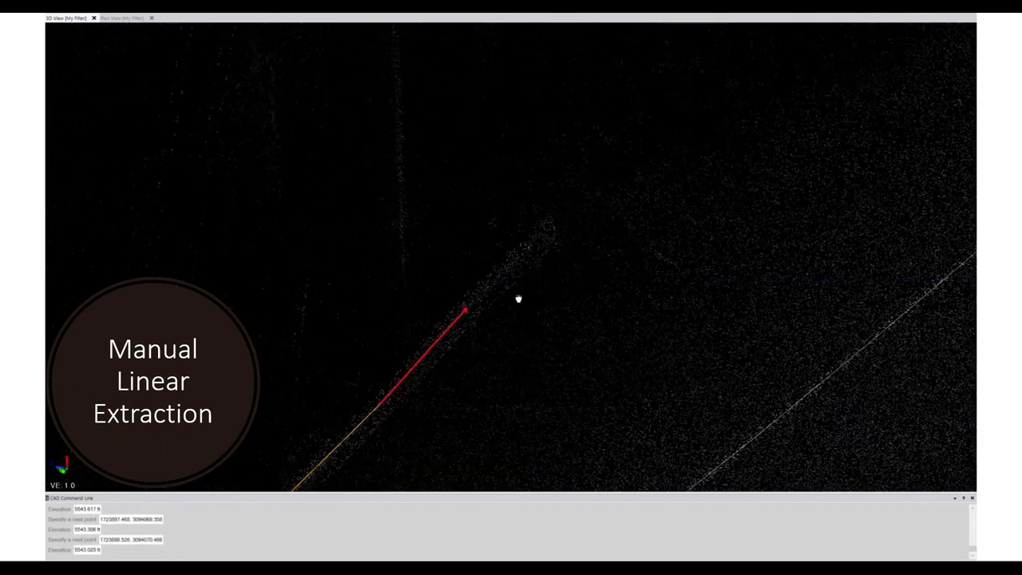
{"action": "left_click", "coordinate": [544, 236]}
{"action": "middle_click_drag", "start_coordinate": [544, 234], "coordinate": [549, 285]}
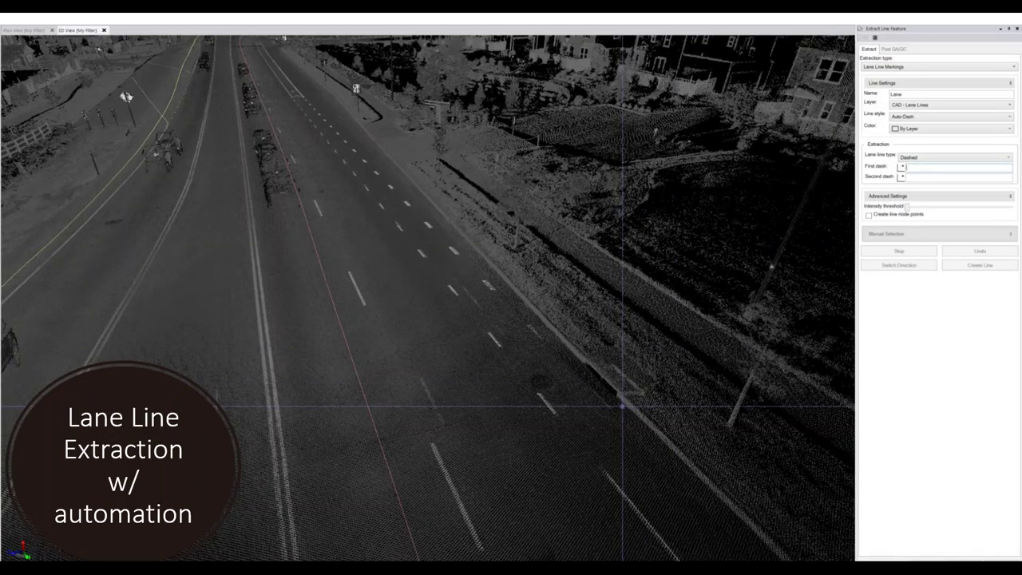
Step: Pick the first and second dashes of the dashed line nearest the curb for the Lane Line Markings extraction
{"action": "left_click", "coordinate": [604, 403]}
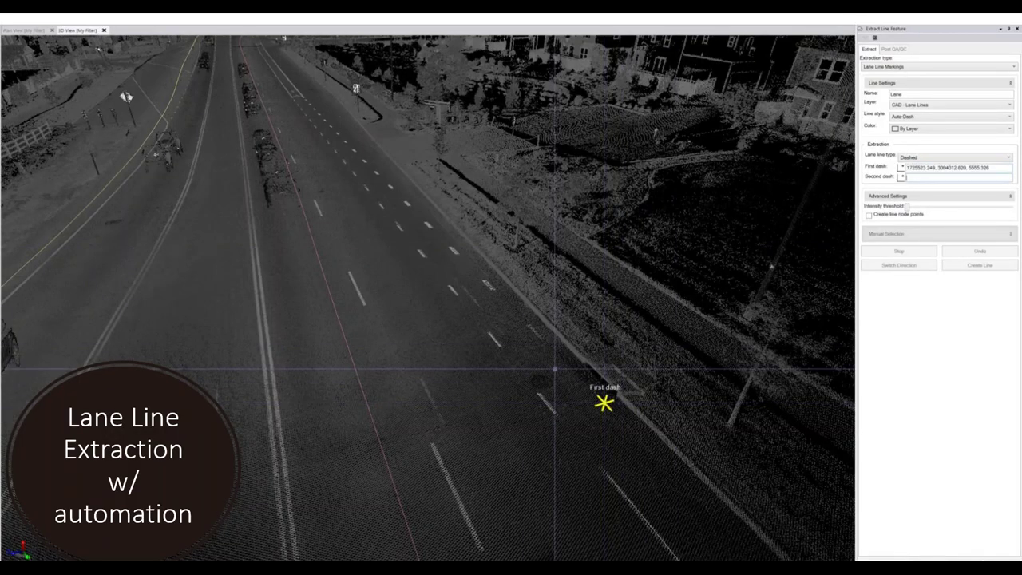
{"action": "left_click", "coordinate": [534, 331]}
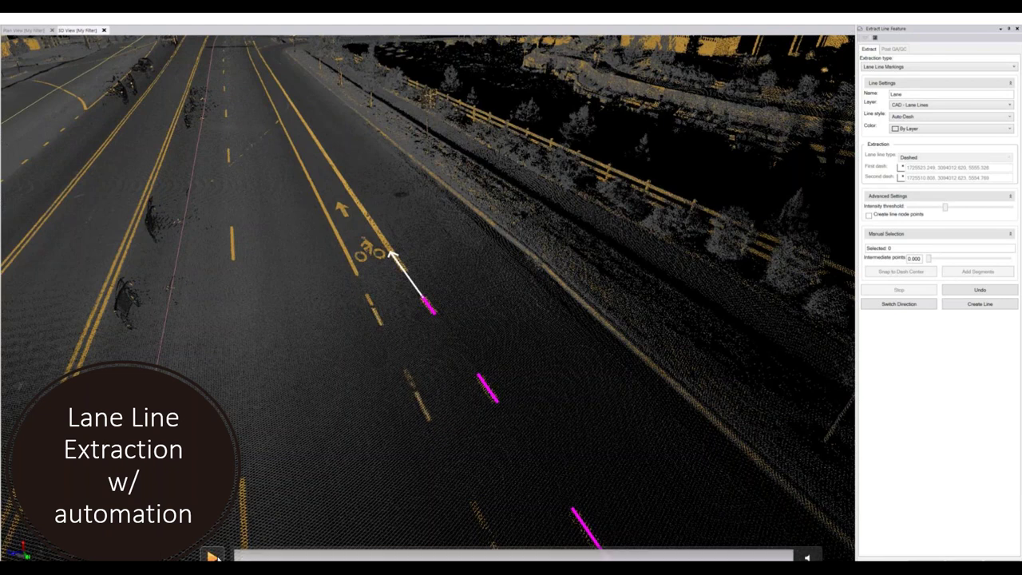
{"action": "left_click", "coordinate": [212, 557]}
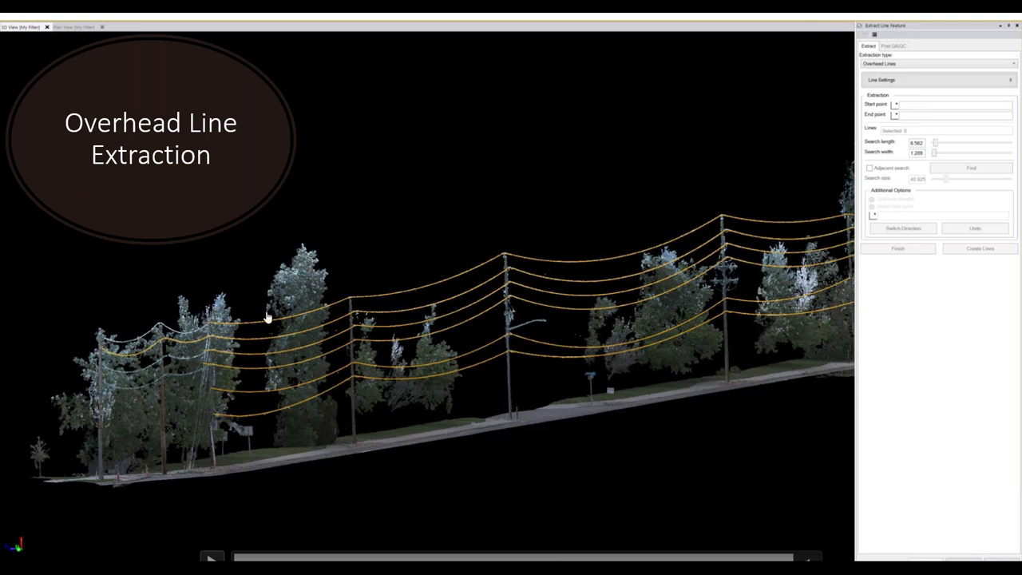
{"action": "left_click", "coordinate": [211, 557]}
{"action": "key", "text": "Right"}
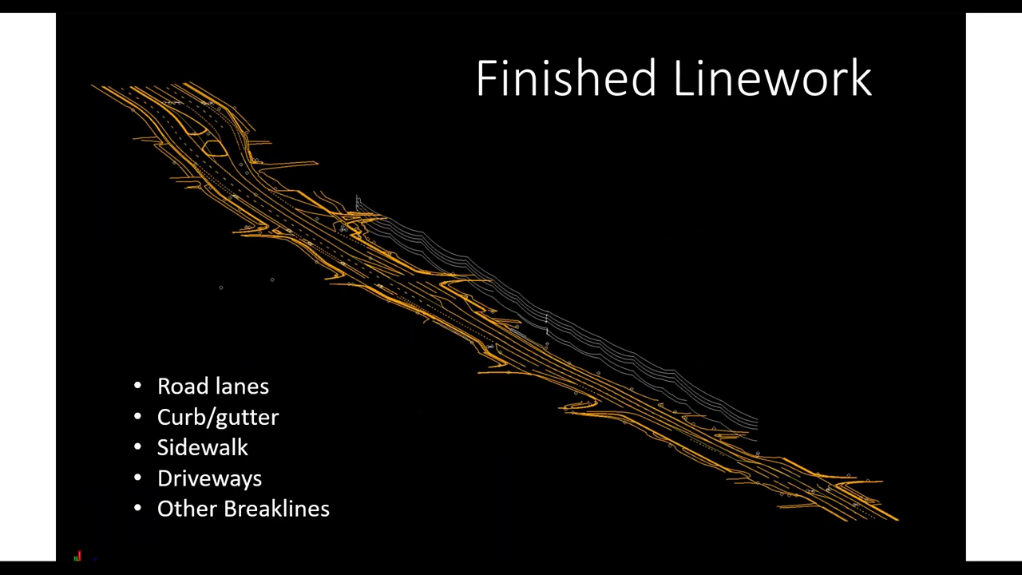
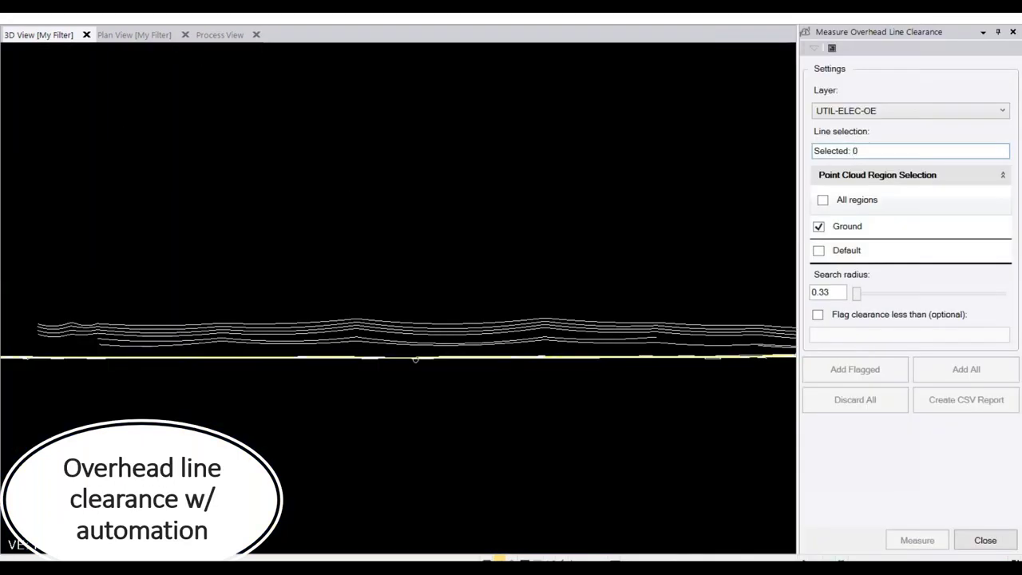
Step: Select the lowest overhead line on the UTIL-ELEC-OE layer for the clearance measurement
{"action": "scroll", "coordinate": [275, 345], "scroll_direction": "up", "scroll_amount": 3}
{"action": "left_click", "coordinate": [268, 335]}
{"action": "scroll", "coordinate": [266, 345], "scroll_direction": "down", "scroll_amount": 2}
{"action": "scroll", "coordinate": [266, 345], "scroll_direction": "down", "scroll_amount": 1}
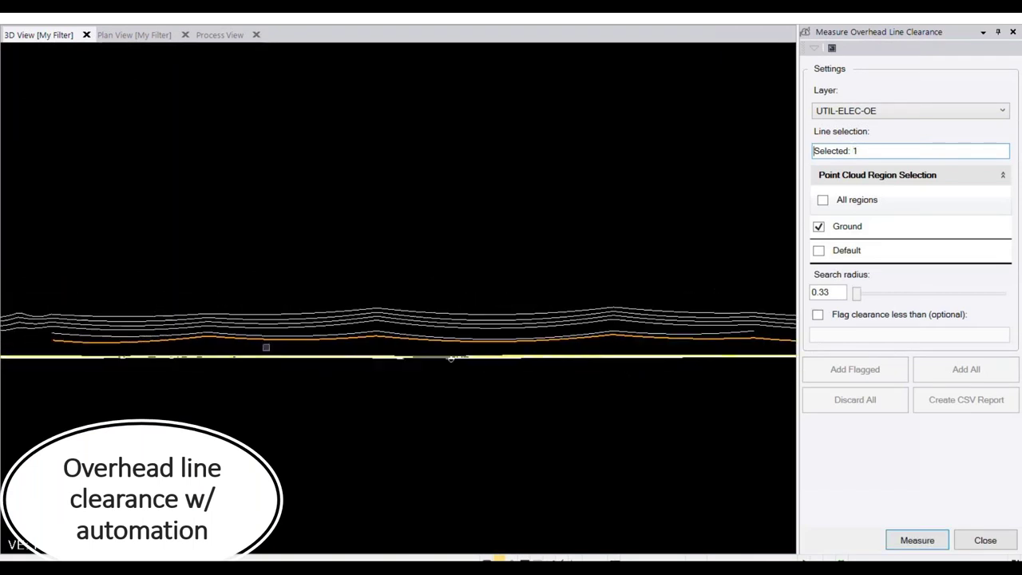
Step: Measure the selected overhead line's clearance above the Ground region and inspect the measured clearances span by span along the line
{"action": "left_click", "coordinate": [922, 539]}
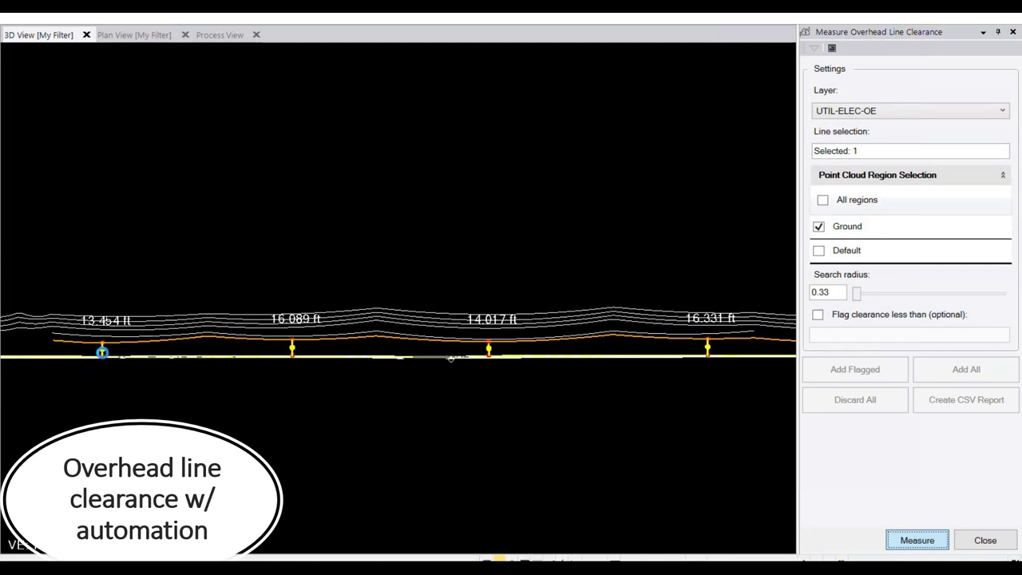
{"action": "scroll", "coordinate": [103, 351], "scroll_direction": "up", "scroll_amount": 3}
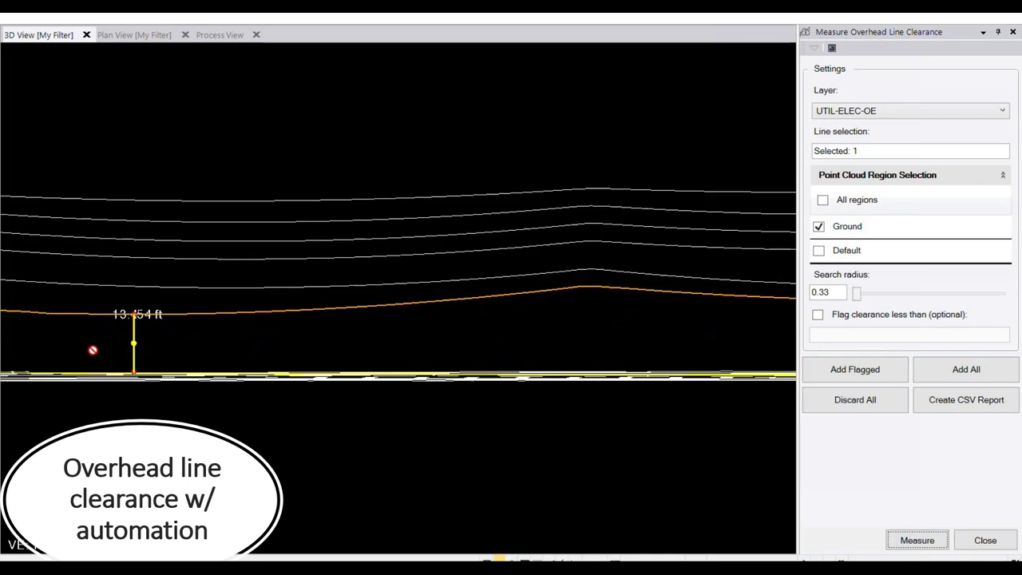
{"action": "scroll", "coordinate": [103, 349], "scroll_direction": "up", "scroll_amount": 2}
{"action": "scroll", "coordinate": [420, 348], "scroll_direction": "up", "scroll_amount": 2}
{"action": "mouse_move", "coordinate": [420, 348]}
{"action": "middle_mouse_down"}
{"action": "mouse_move", "coordinate": [205, 353]}
{"action": "mouse_move", "coordinate": [564, 383]}
{"action": "mouse_move", "coordinate": [183, 372]}
{"action": "middle_mouse_up"}
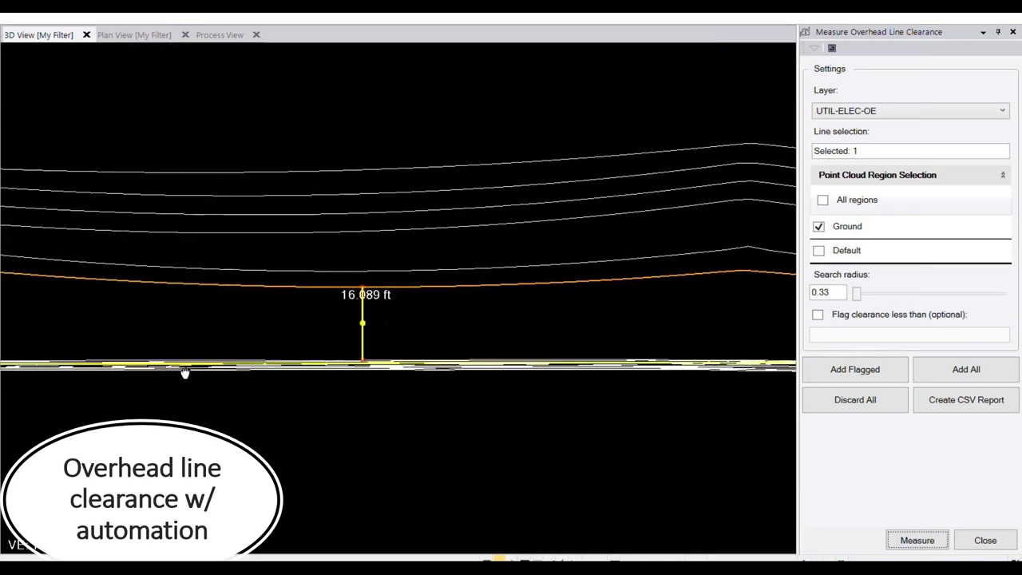
{"action": "mouse_move", "coordinate": [522, 344]}
{"action": "middle_mouse_down"}
{"action": "mouse_move", "coordinate": [634, 370]}
{"action": "mouse_move", "coordinate": [206, 368]}
{"action": "mouse_move", "coordinate": [413, 337]}
{"action": "mouse_move", "coordinate": [450, 338]}
{"action": "mouse_move", "coordinate": [584, 388]}
{"action": "mouse_move", "coordinate": [11, 388]}
{"action": "middle_mouse_up"}
{"action": "middle_click_drag", "start_coordinate": [636, 347], "coordinate": [327, 349]}
{"action": "middle_click_drag", "start_coordinate": [649, 354], "coordinate": [307, 357]}
{"action": "middle_click_drag", "start_coordinate": [692, 344], "coordinate": [335, 349]}
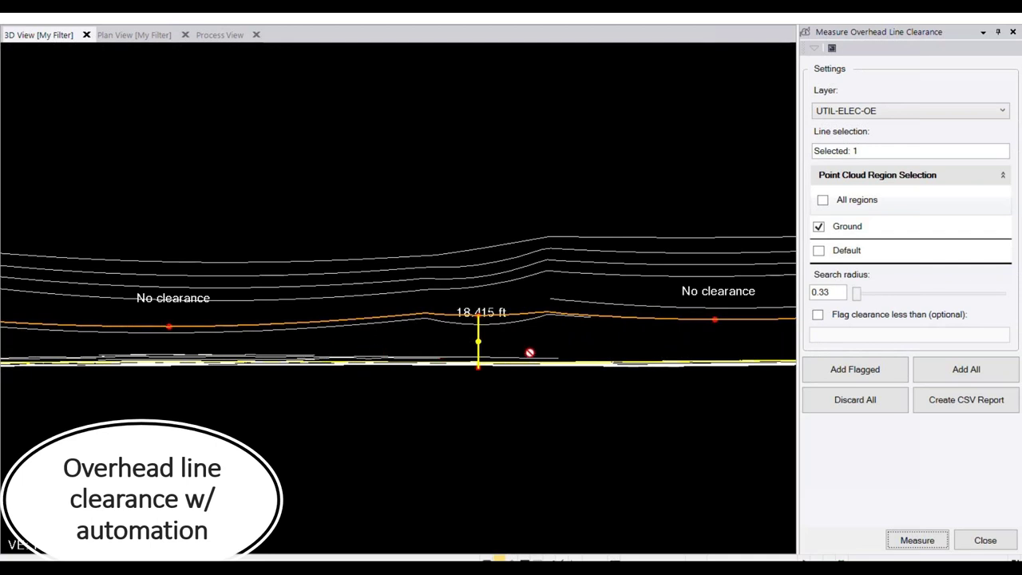
{"action": "middle_click_drag", "start_coordinate": [692, 352], "coordinate": [254, 356]}
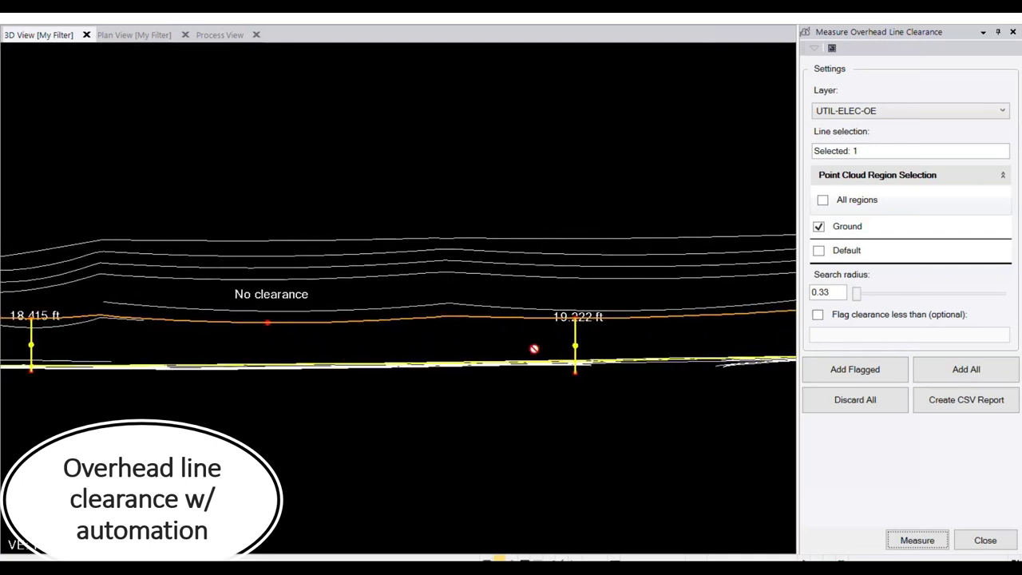
{"action": "middle_click_drag", "start_coordinate": [692, 370], "coordinate": [230, 369]}
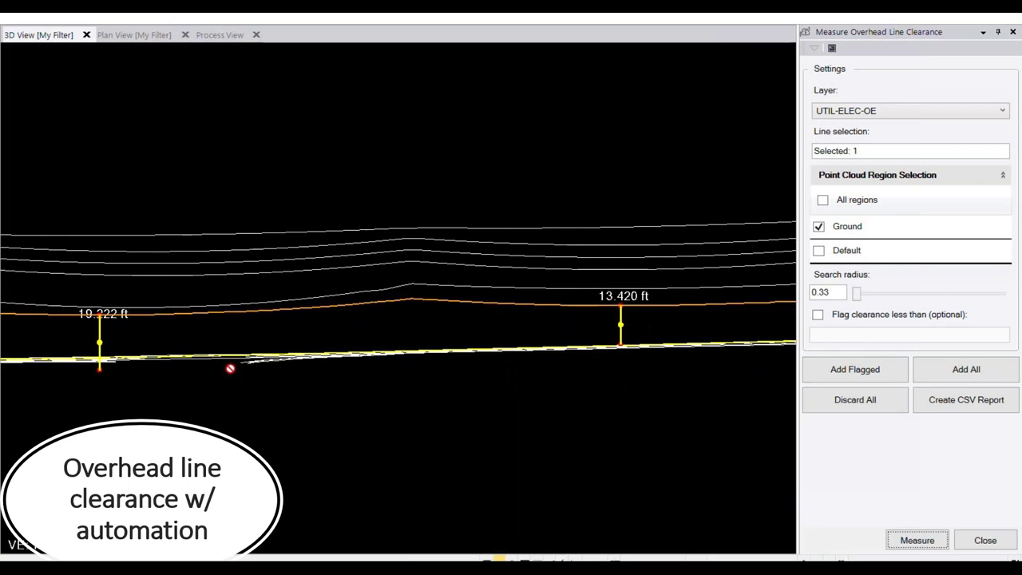
Step: Create a CSV report of the clearance measurements and save it as Clearance Report Indiana
{"action": "left_click", "coordinate": [982, 404]}
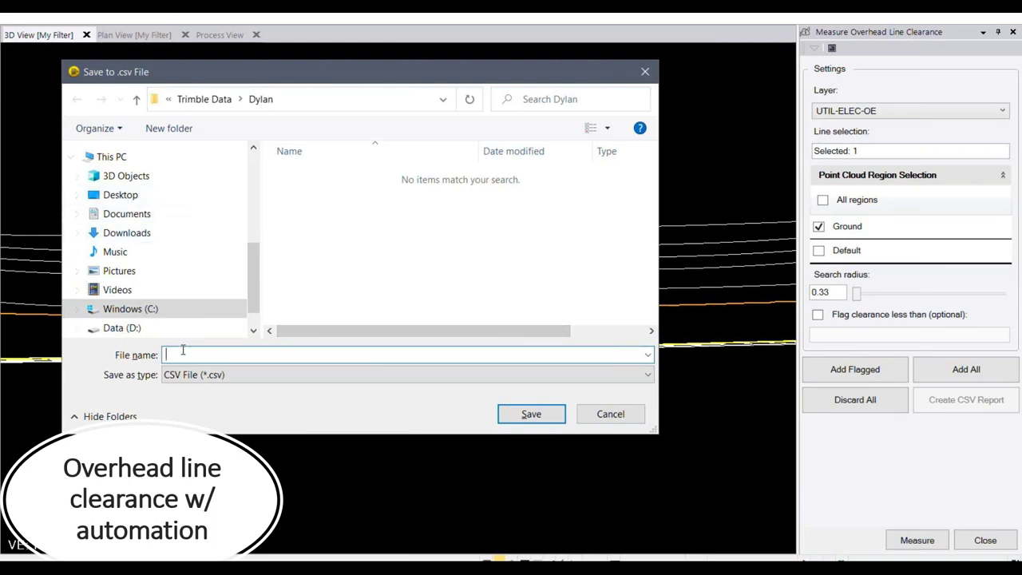
{"action": "type", "text": "Clearance Report Indiana"}
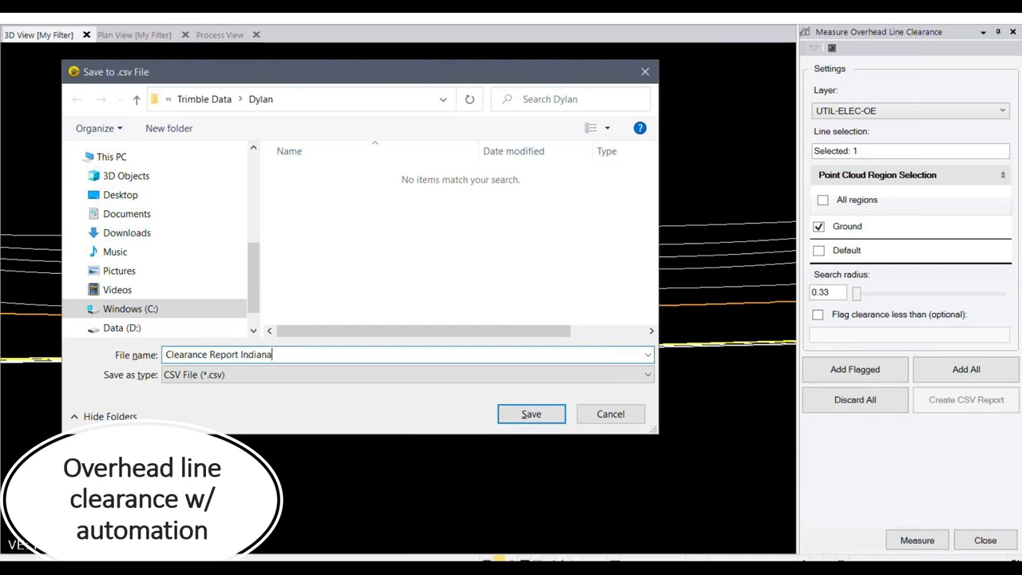
{"action": "key", "text": "Return"}
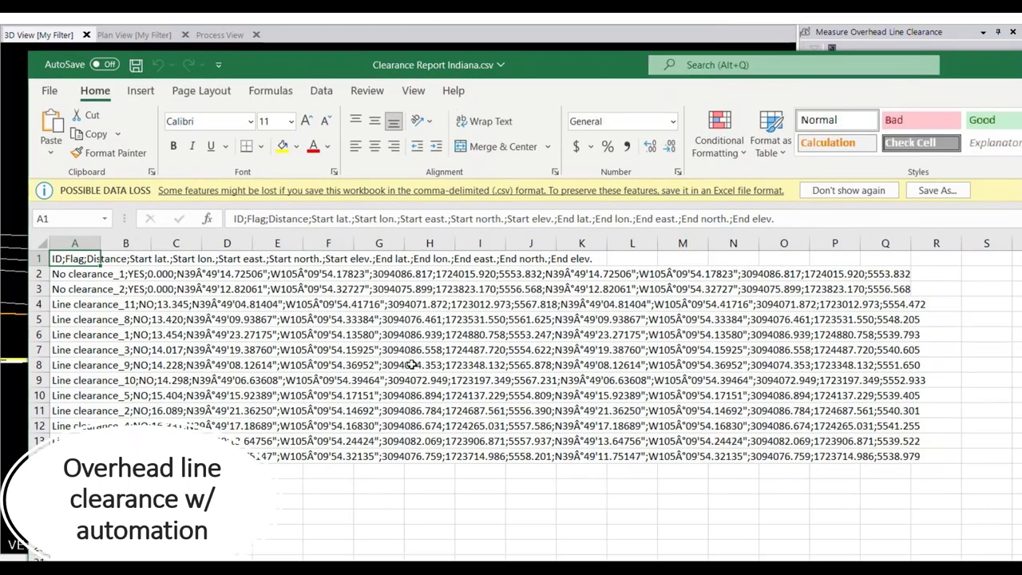
Step: Widen column A in Excel to read the clearance report's rows, and close the workbook without saving changes
{"action": "double_click", "coordinate": [100, 243]}
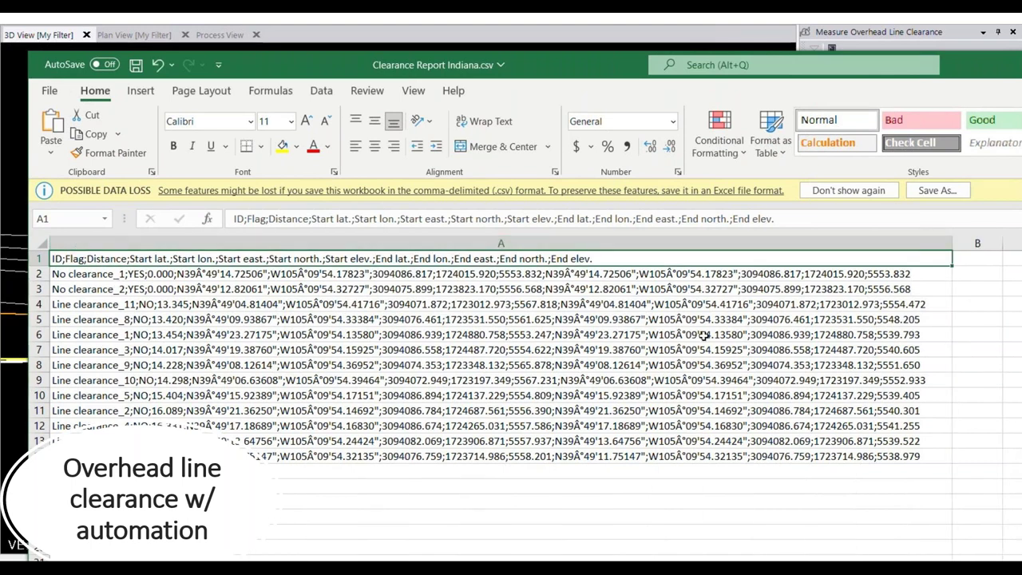
{"action": "key", "text": "alt+F4"}
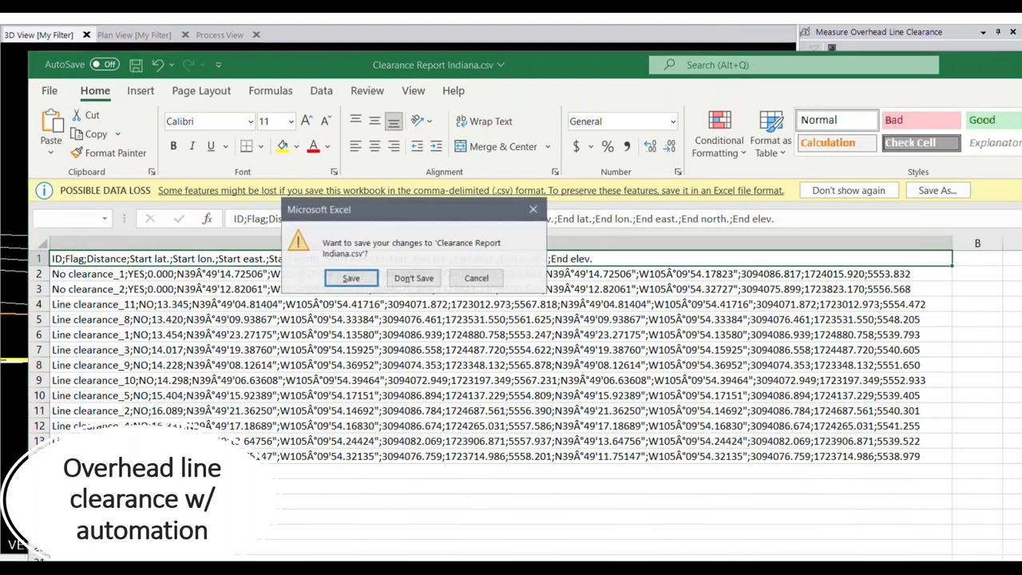
{"action": "left_click", "coordinate": [422, 281]}
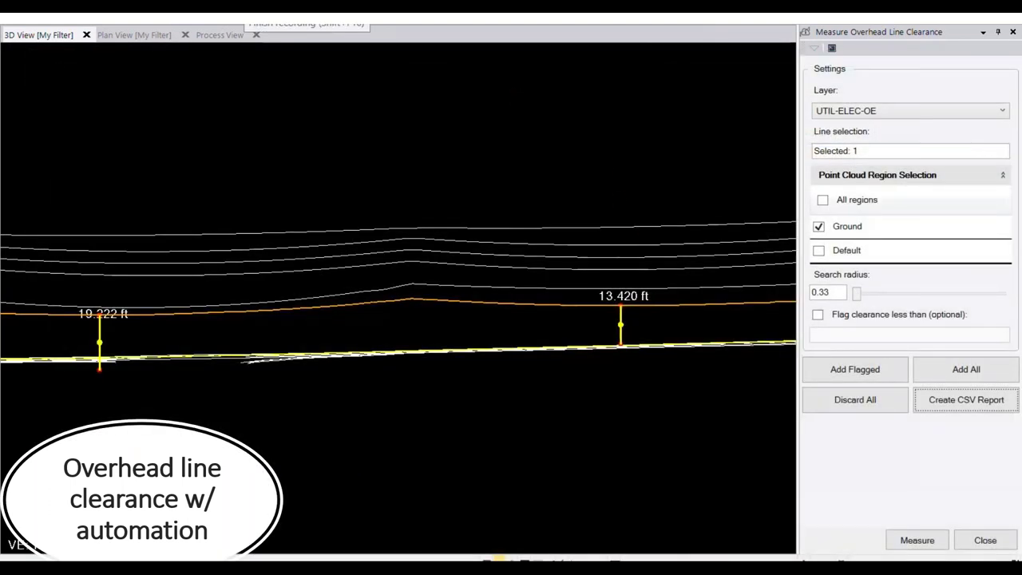
Step: Add all measured clearances, flagged and unflagged, to the project as dimension objects and view them along the overhead line
{"action": "left_click", "coordinate": [962, 374]}
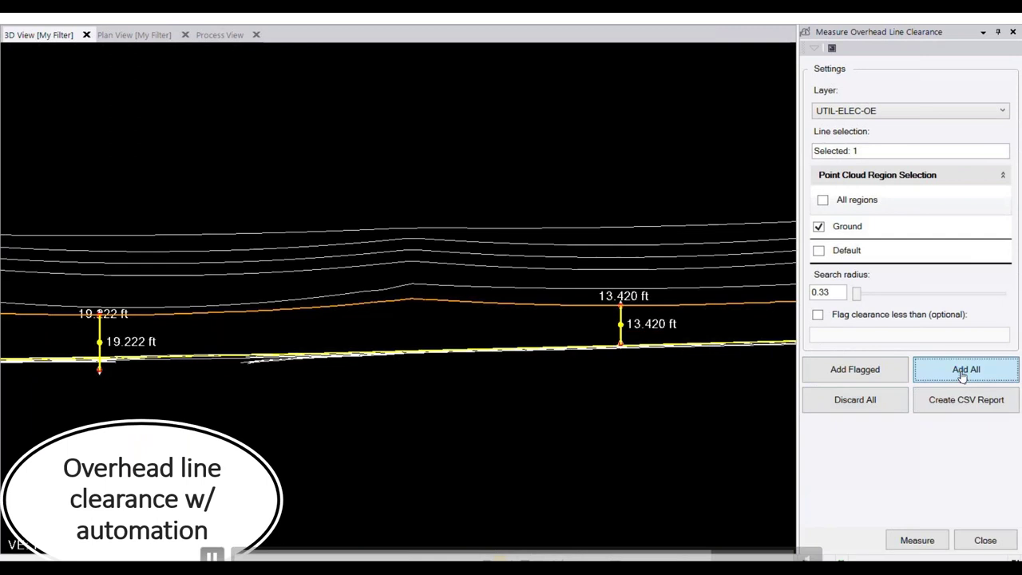
{"action": "left_click_drag", "start_coordinate": [294, 407], "coordinate": [657, 472]}
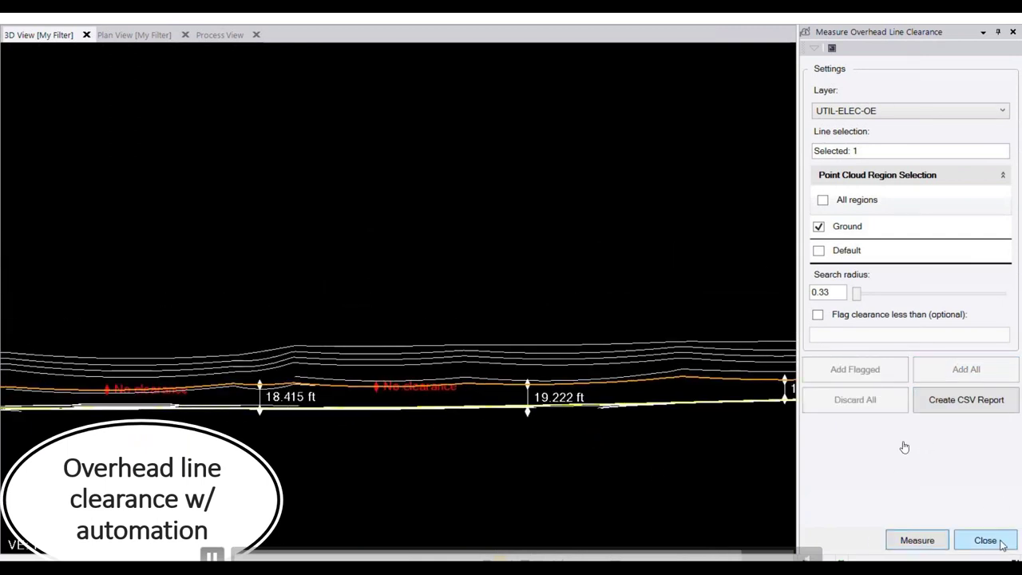